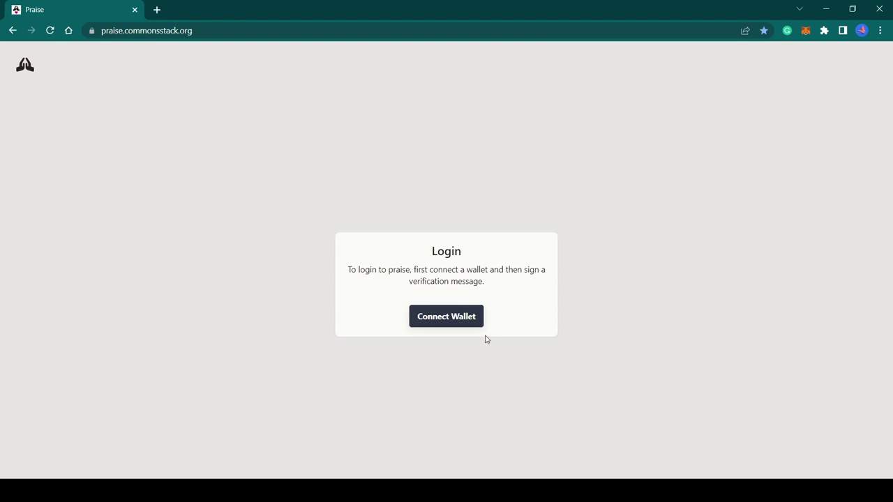
Log in to Praise with the MetaMask wallet and sign the login message.
{"action": "left_click", "coordinate": [453, 322]}
{"action": "left_click", "coordinate": [308, 183]}
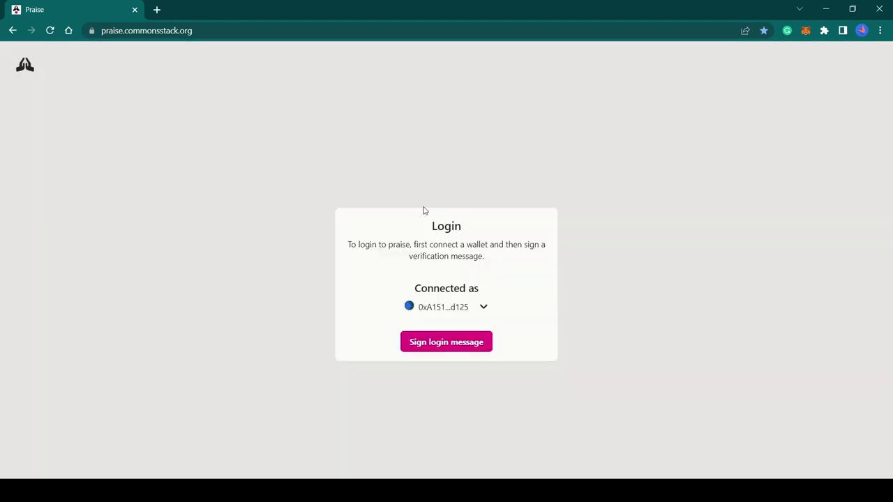
{"action": "left_click", "coordinate": [462, 341]}
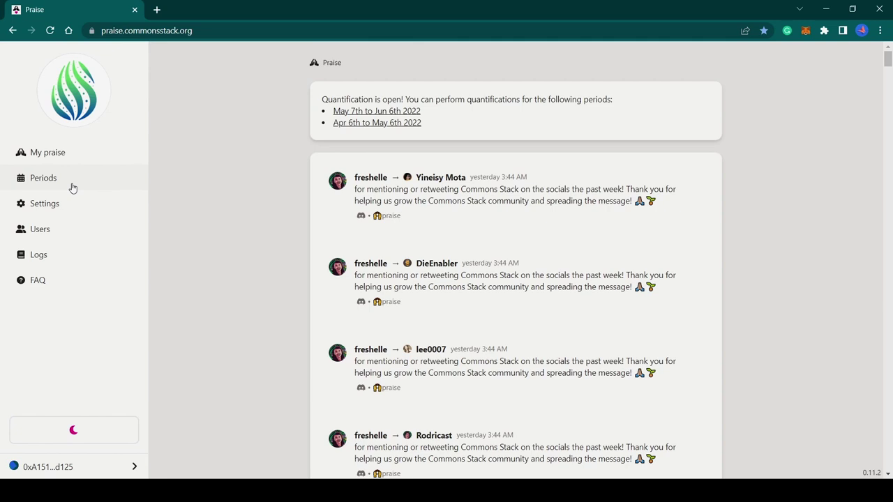
Open quantification for the Apr 6th to May 6th 2022 period and view the first receiver's praise.
{"action": "left_click", "coordinate": [72, 186]}
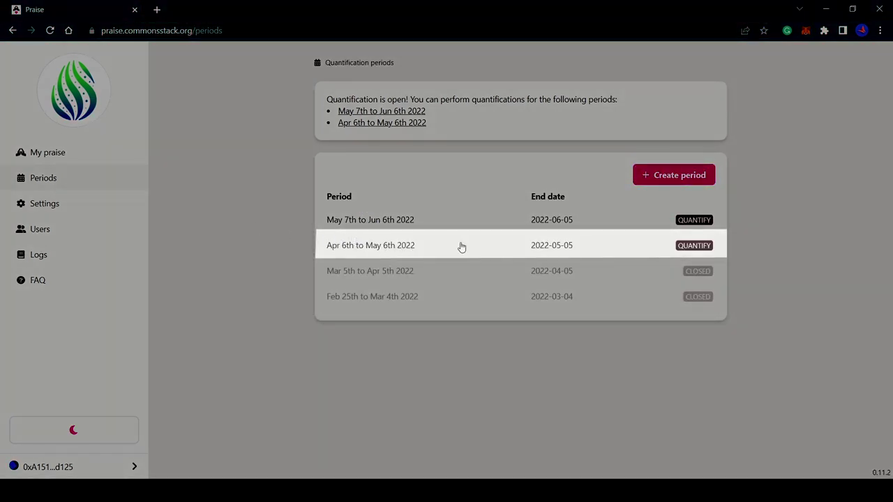
{"action": "left_click", "coordinate": [461, 246]}
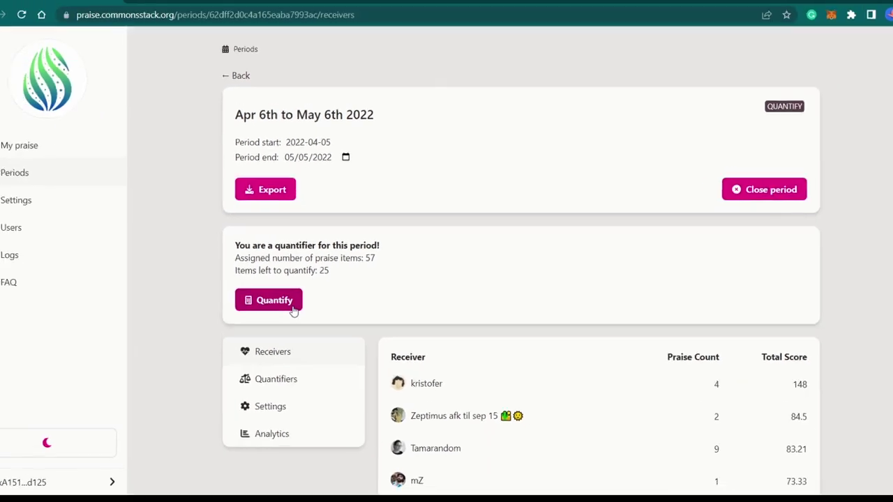
{"action": "left_click", "coordinate": [235, 333]}
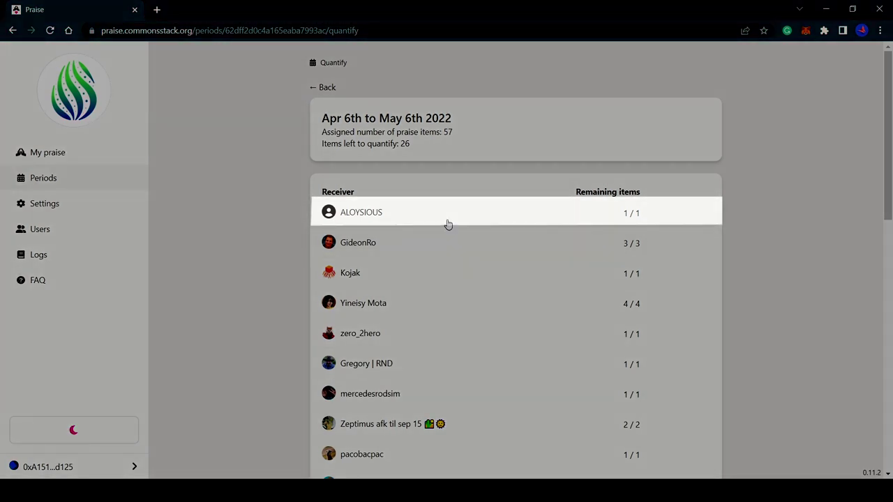
{"action": "left_click", "coordinate": [447, 224]}
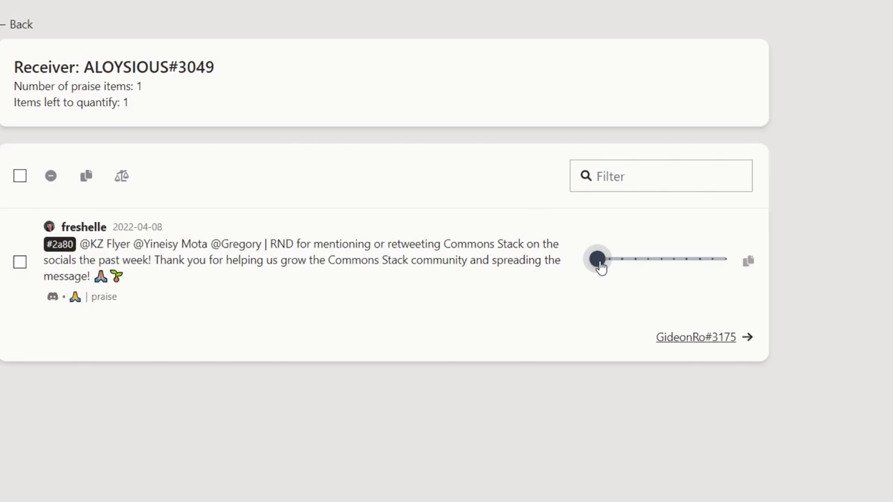
Give the first receiver's single praise item a score of 3 with its slider.
{"action": "left_click_drag", "start_coordinate": [584, 264], "coordinate": [715, 263]}
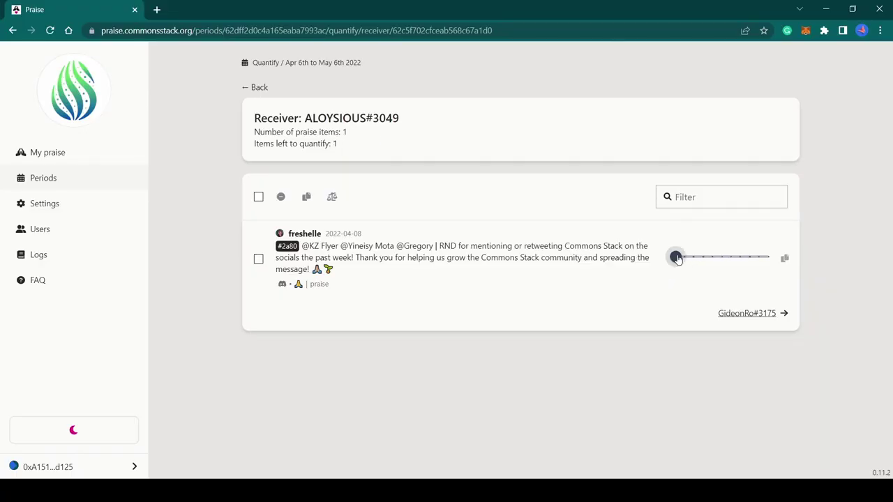
{"action": "left_click_drag", "start_coordinate": [676, 258], "coordinate": [732, 258]}
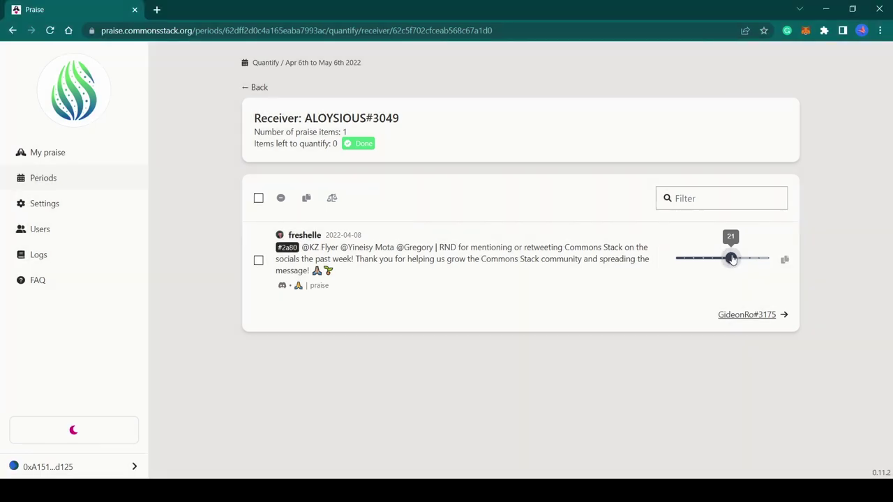
{"action": "left_click_drag", "start_coordinate": [732, 259], "coordinate": [694, 257]}
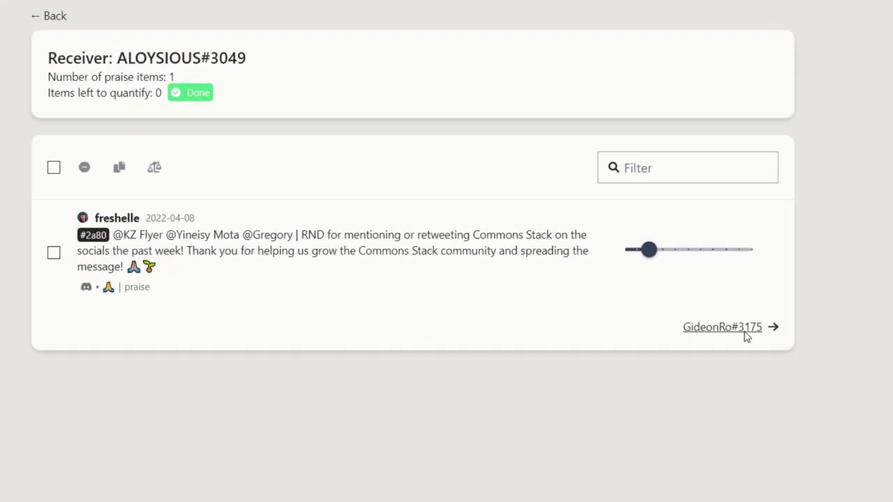
Go to the next receiver and select praises #2a95, #2a98, #2aa7 and #2aae.
{"action": "left_click", "coordinate": [733, 342]}
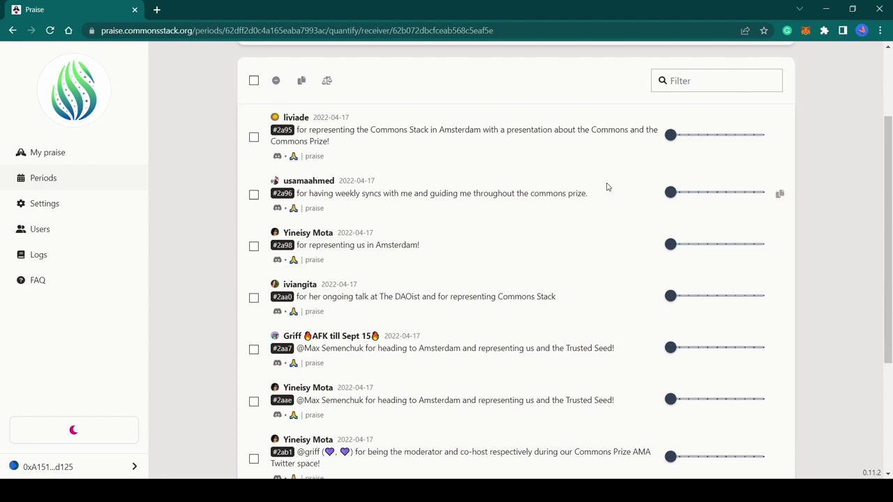
{"action": "left_click", "coordinate": [254, 137]}
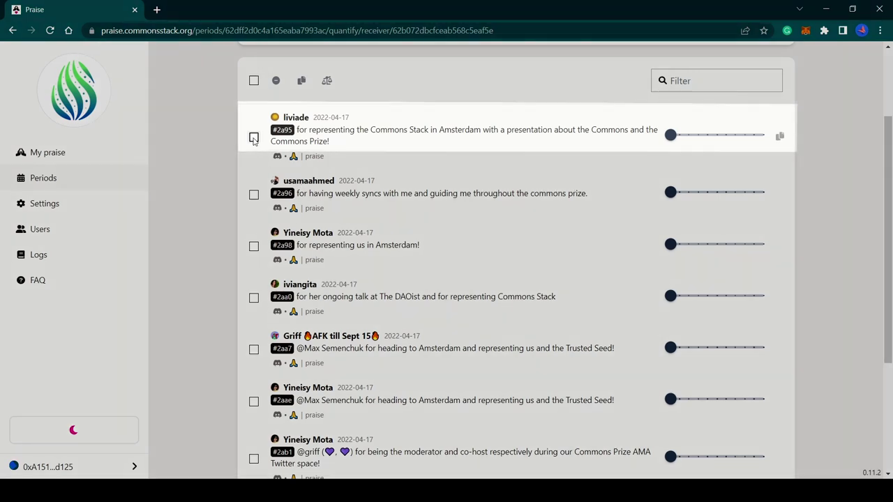
{"action": "left_click", "coordinate": [254, 247]}
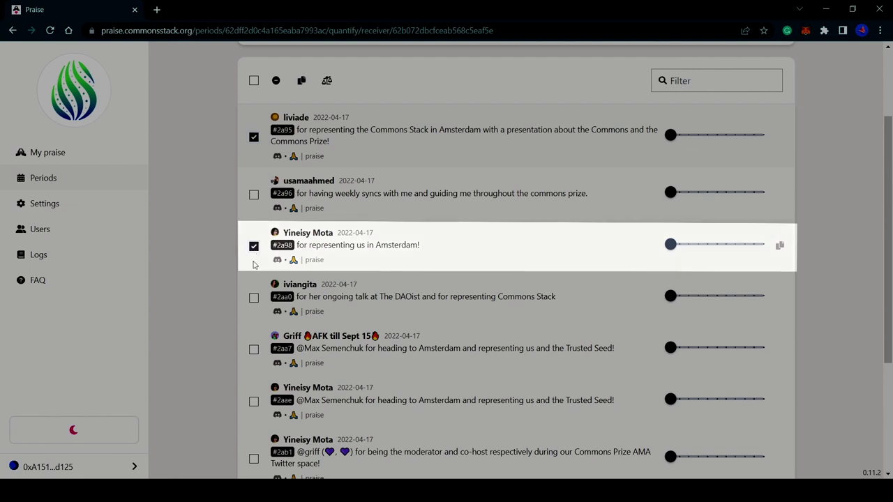
{"action": "left_click", "coordinate": [254, 350]}
{"action": "left_click", "coordinate": [253, 402]}
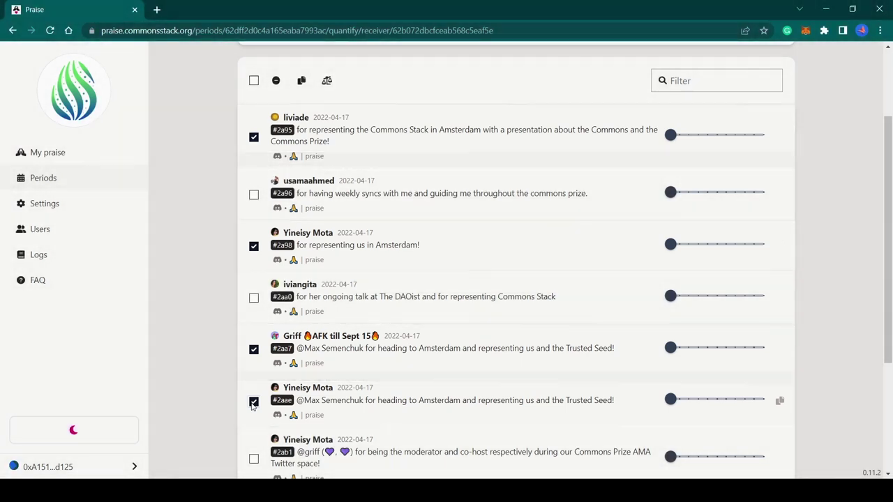
{"action": "left_click", "coordinate": [253, 81]}
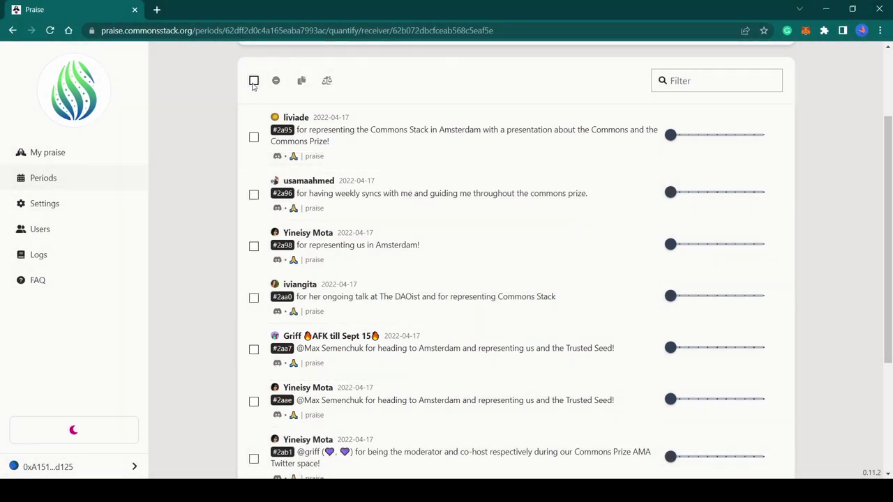
{"action": "left_click", "coordinate": [254, 136]}
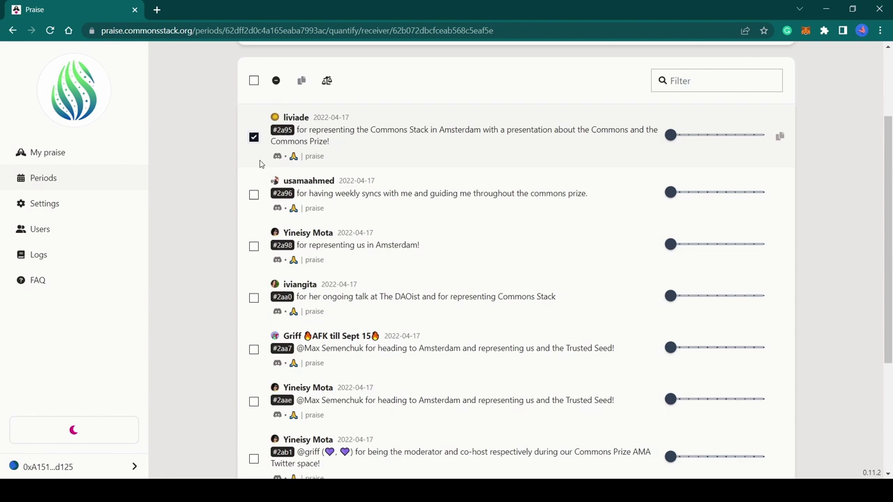
{"action": "left_click", "coordinate": [254, 247]}
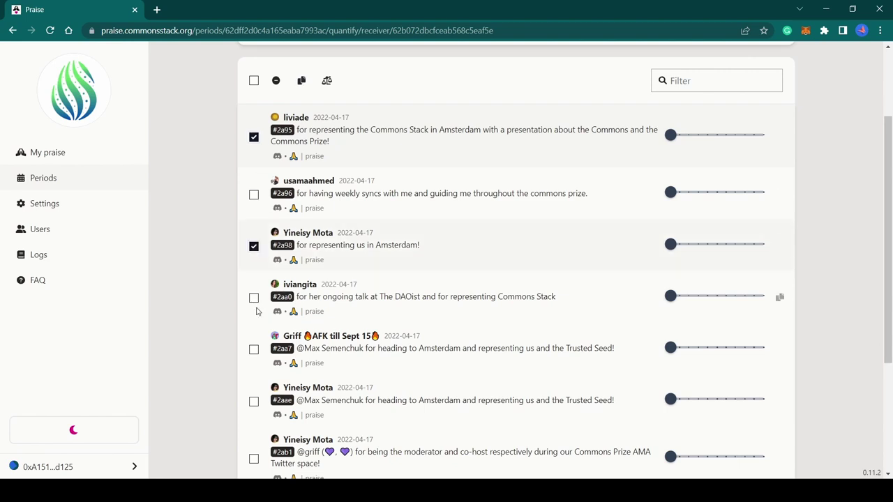
{"action": "left_click", "coordinate": [254, 349]}
{"action": "left_click", "coordinate": [254, 402]}
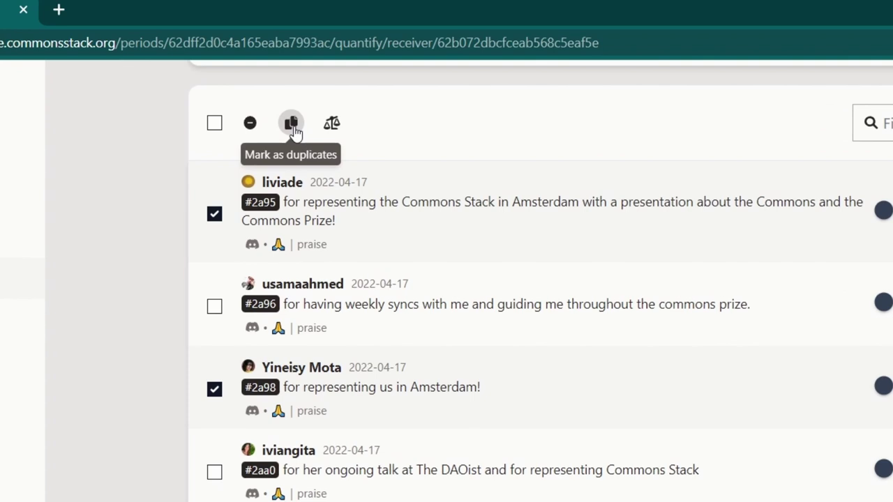
Mark #2a98, #2aa7 and #2aae as duplicates of #2a95, and score #2a95 at 55.
{"action": "left_click", "coordinate": [302, 80]}
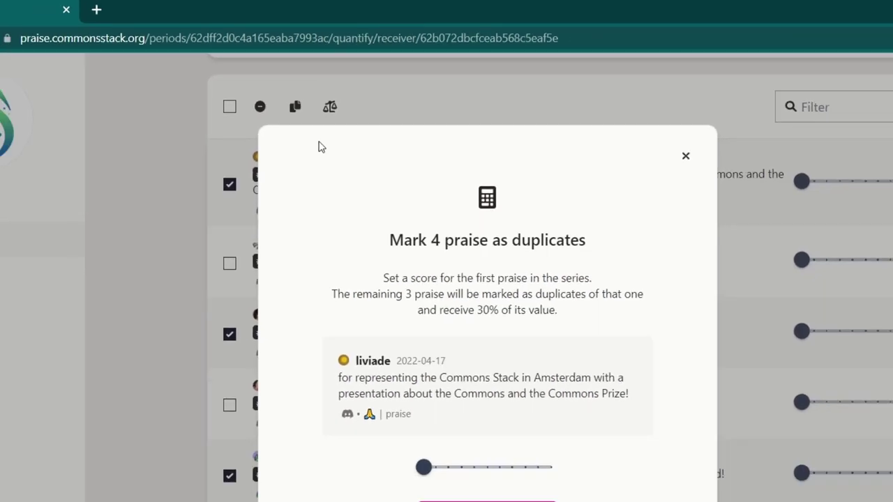
{"action": "left_click_drag", "start_coordinate": [426, 466], "coordinate": [520, 480]}
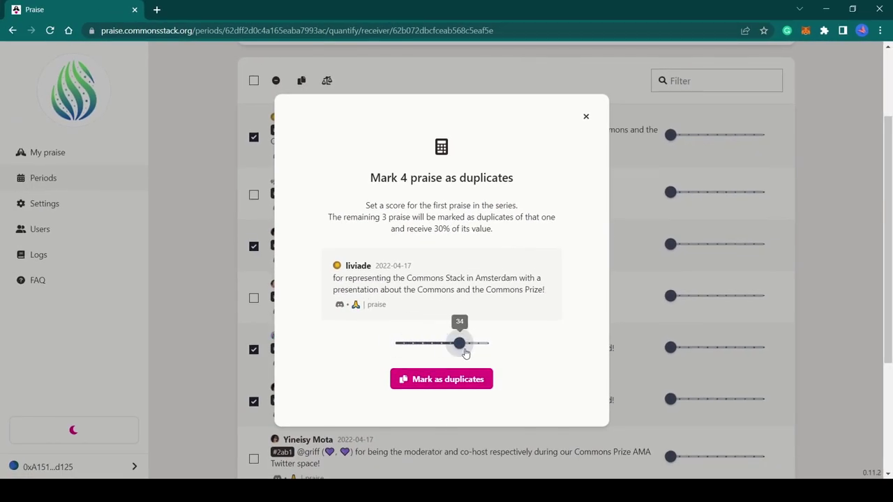
{"action": "left_click_drag", "start_coordinate": [465, 354], "coordinate": [470, 354]}
{"action": "left_click", "coordinate": [462, 383]}
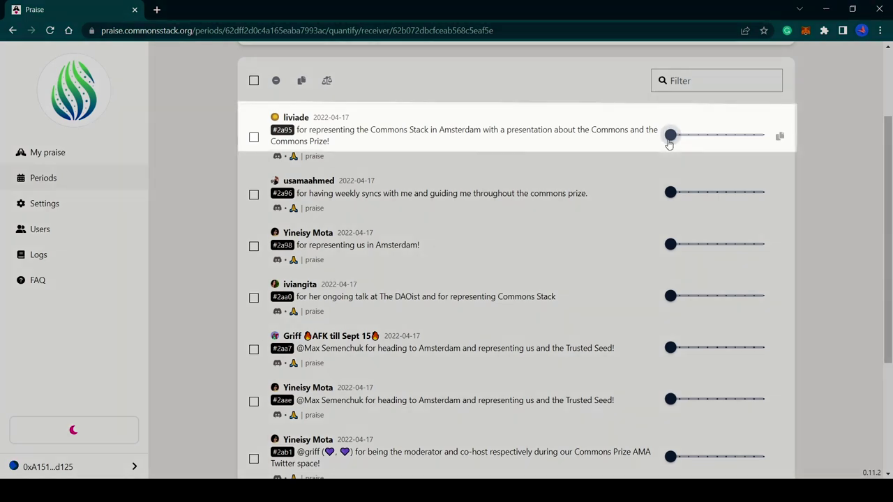
{"action": "left_click_drag", "start_coordinate": [668, 143], "coordinate": [745, 146]}
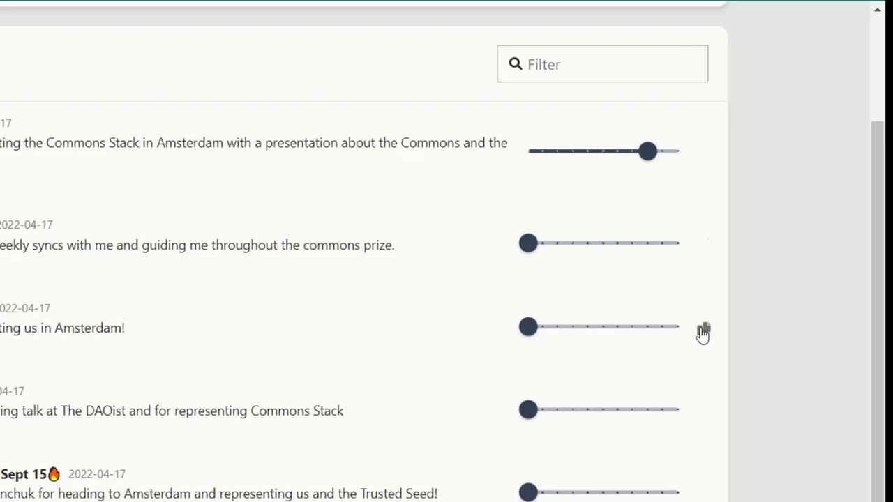
Mark praise #2a98 as a duplicate of original praise #2a95.
{"action": "left_click", "coordinate": [702, 333]}
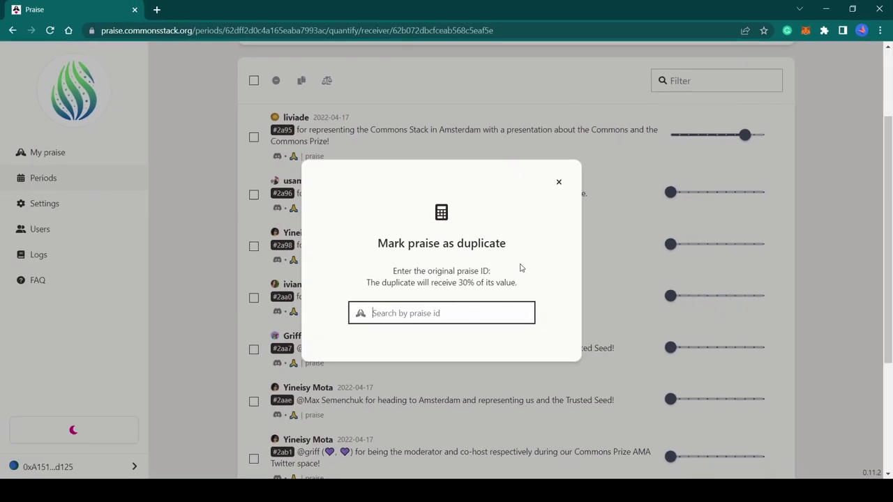
{"action": "left_click", "coordinate": [559, 182]}
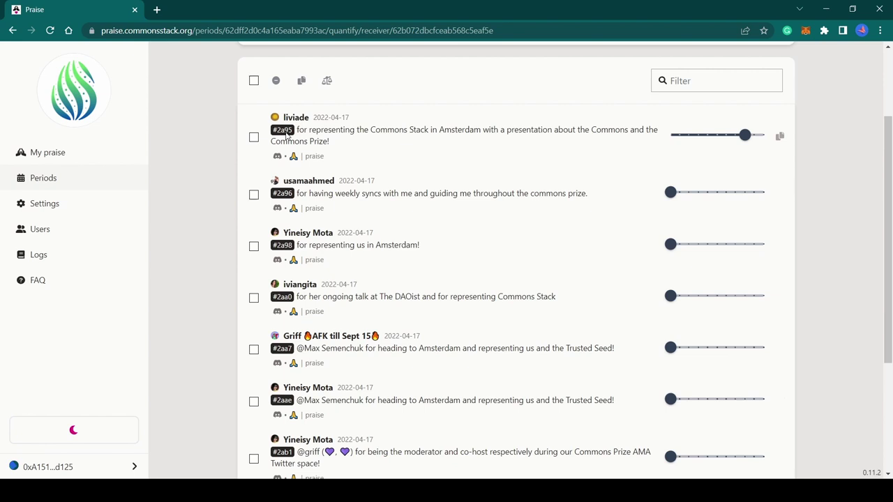
{"action": "double_click", "coordinate": [286, 134]}
{"action": "key", "text": "ctrl+c"}
{"action": "left_click", "coordinate": [779, 245]}
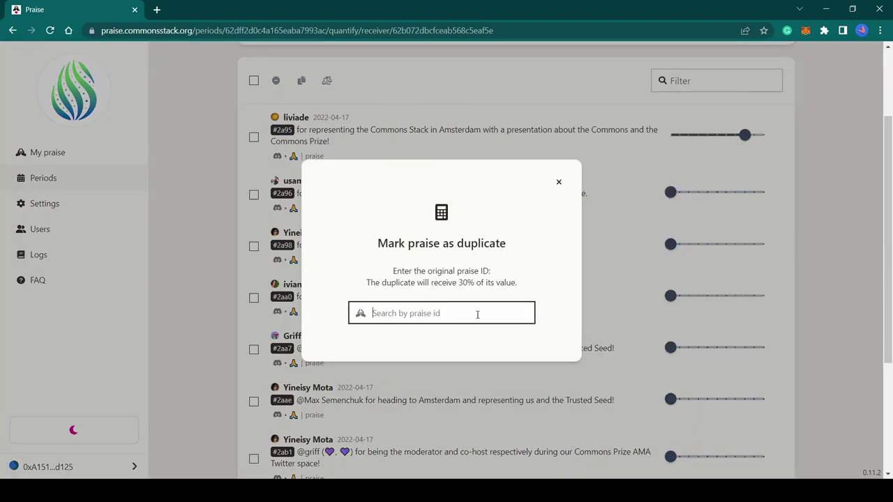
{"action": "key", "text": "ctrl+v"}
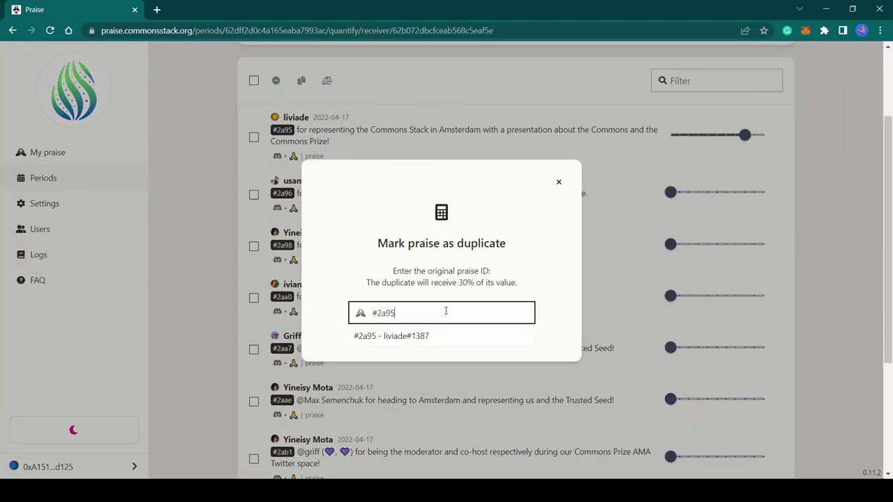
{"action": "key", "text": "BackSpace"}
{"action": "key", "text": "BackSpace"}
{"action": "key", "text": "BackSpace"}
{"action": "key", "text": "BackSpace"}
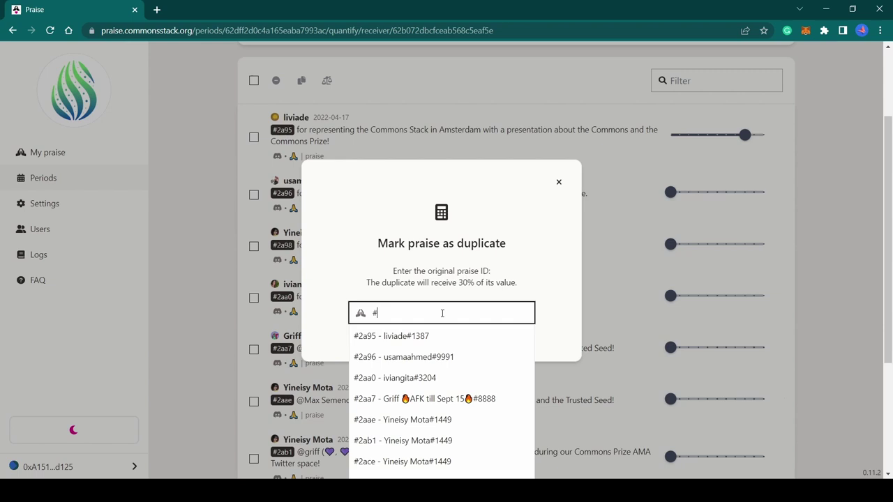
{"action": "left_click", "coordinate": [420, 339]}
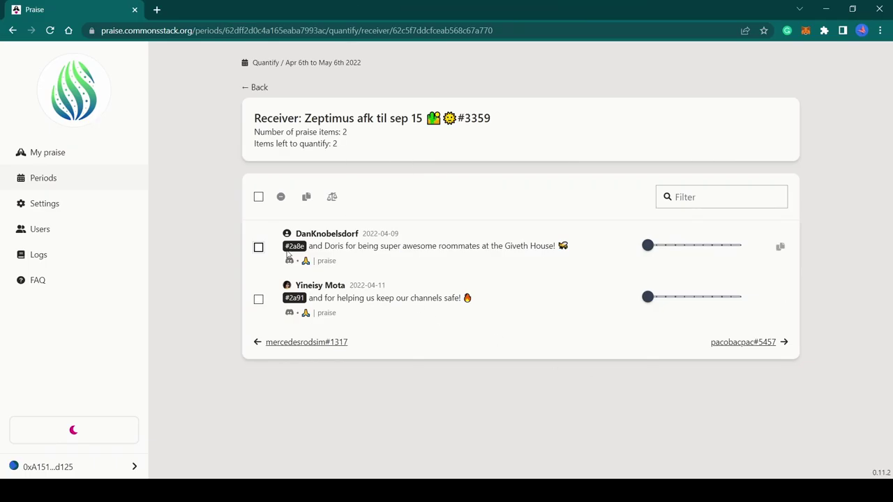
Dismiss praise #2a8e on this receiver's page.
{"action": "left_click", "coordinate": [258, 248]}
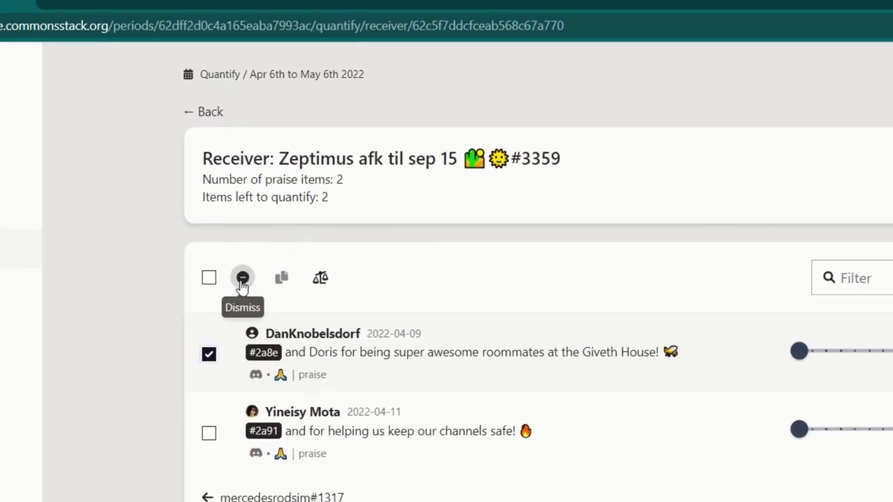
{"action": "left_click", "coordinate": [242, 279]}
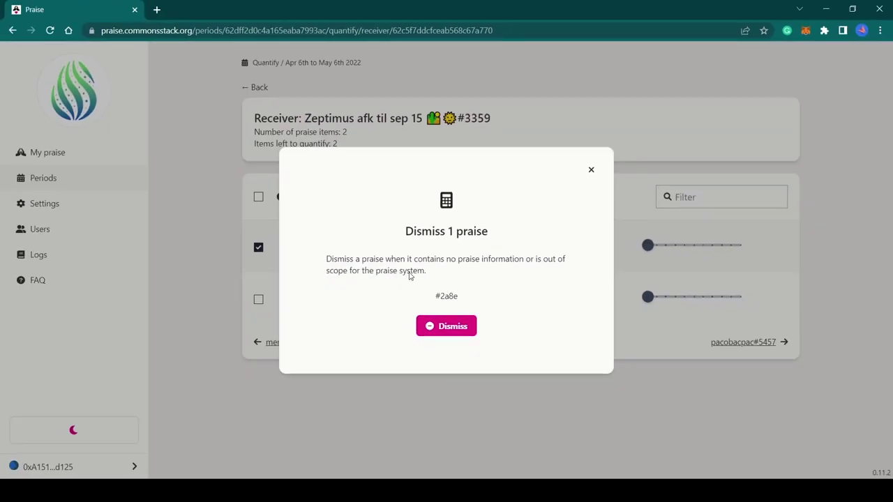
{"action": "left_click", "coordinate": [466, 328]}
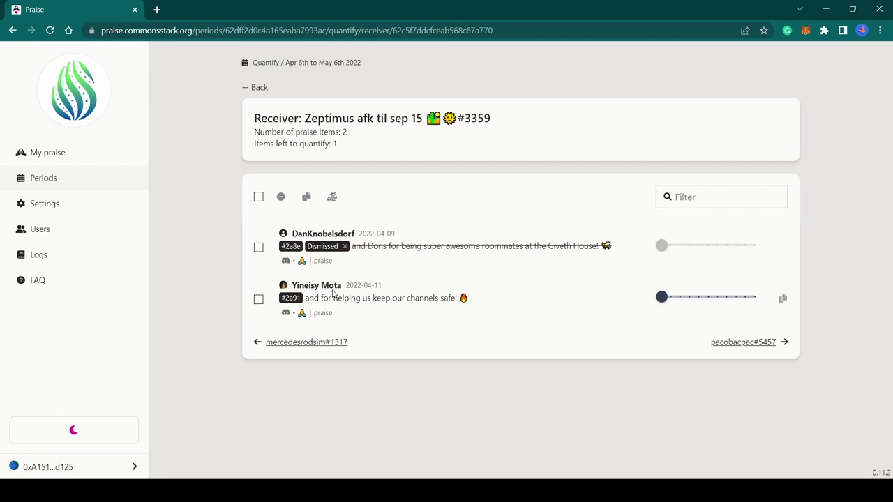
Restore praise #2a8e, then score #2a8e at 5 and #2a91 at 3.
{"action": "left_click", "coordinate": [344, 246]}
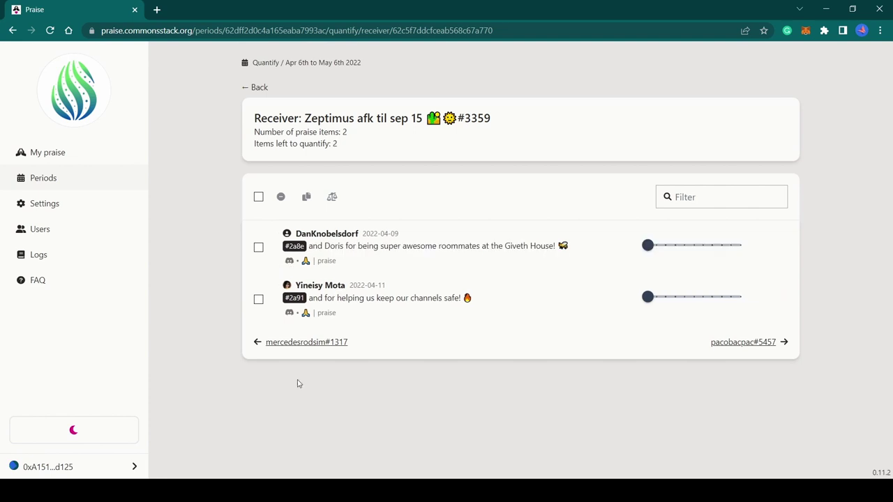
{"action": "left_click", "coordinate": [258, 248]}
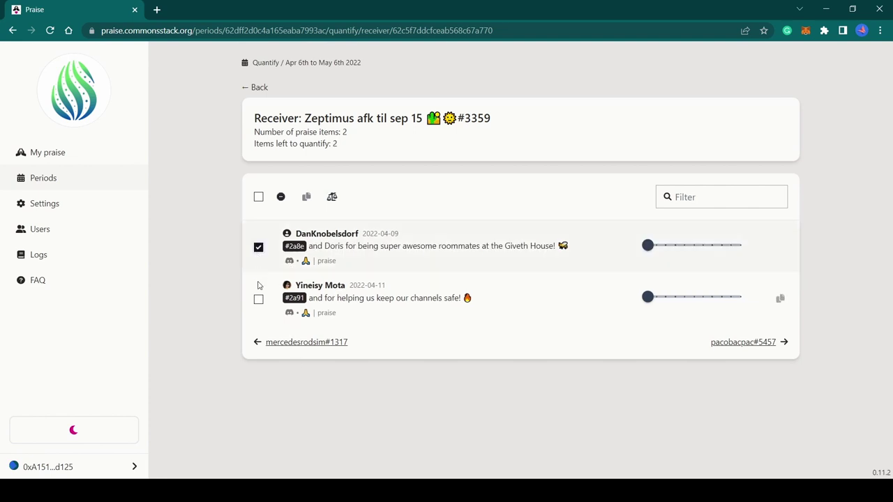
{"action": "left_click", "coordinate": [259, 299]}
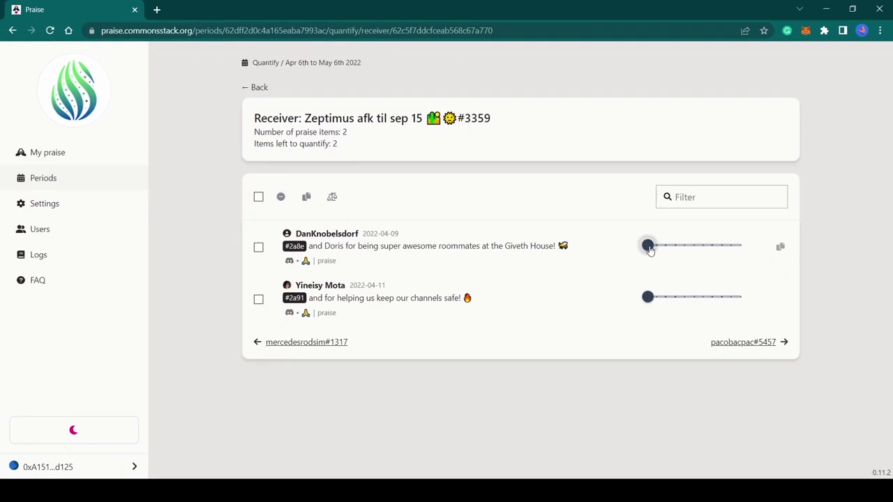
{"action": "left_click_drag", "start_coordinate": [649, 247], "coordinate": [676, 249]}
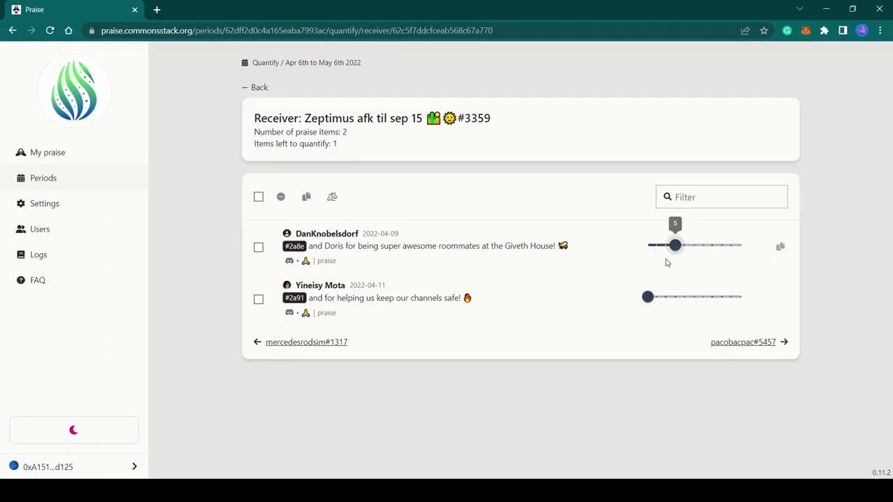
{"action": "left_click_drag", "start_coordinate": [648, 298], "coordinate": [686, 308]}
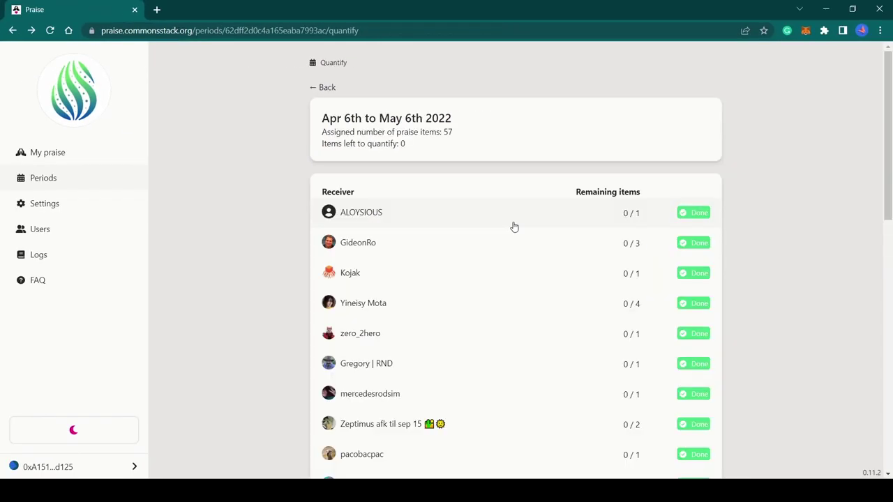
Scroll through the period's receiver list to check every receiver shows Done.
{"action": "scroll", "coordinate": [514, 226], "scroll_direction": "down", "scroll_amount": 4}
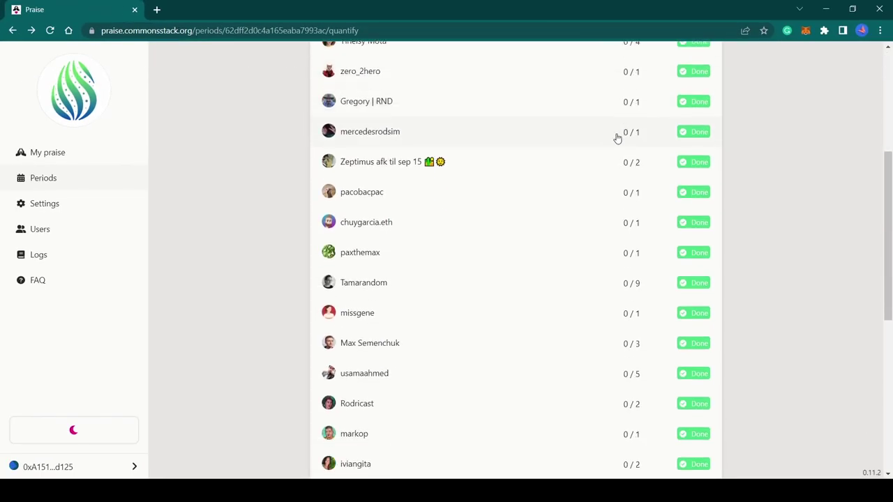
{"action": "scroll", "coordinate": [617, 138], "scroll_direction": "down", "scroll_amount": 6}
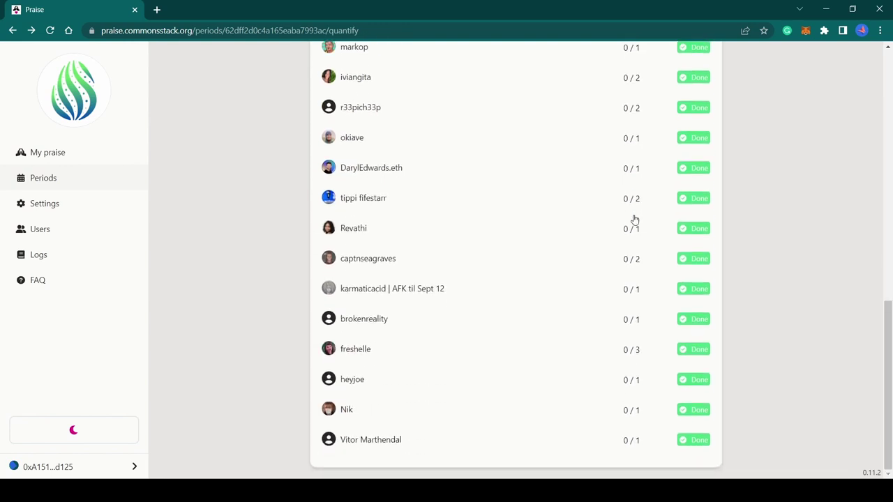
{"action": "scroll", "coordinate": [642, 325], "scroll_direction": "up", "scroll_amount": 5}
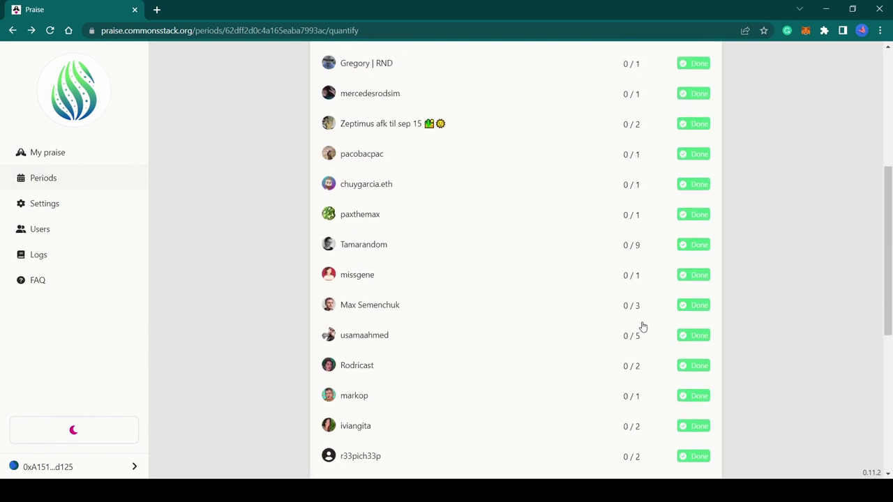
{"action": "scroll", "coordinate": [642, 326], "scroll_direction": "up", "scroll_amount": 3}
{"action": "scroll", "coordinate": [643, 326], "scroll_direction": "up", "scroll_amount": 1}
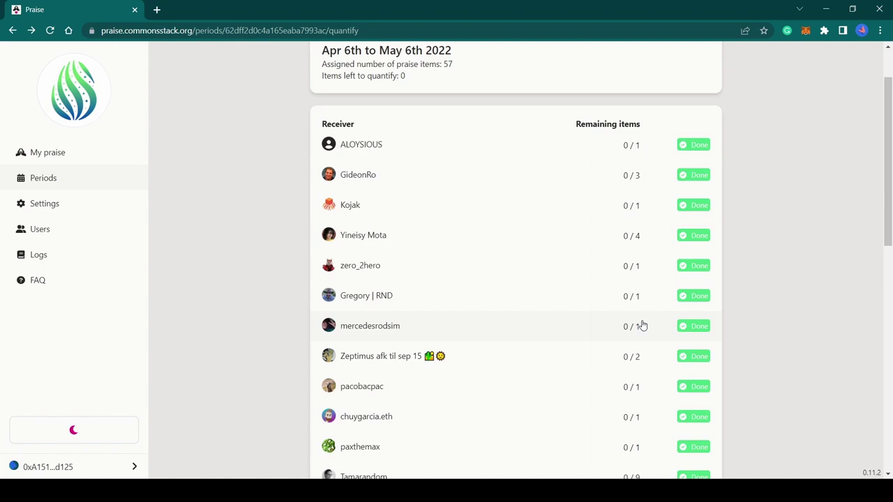